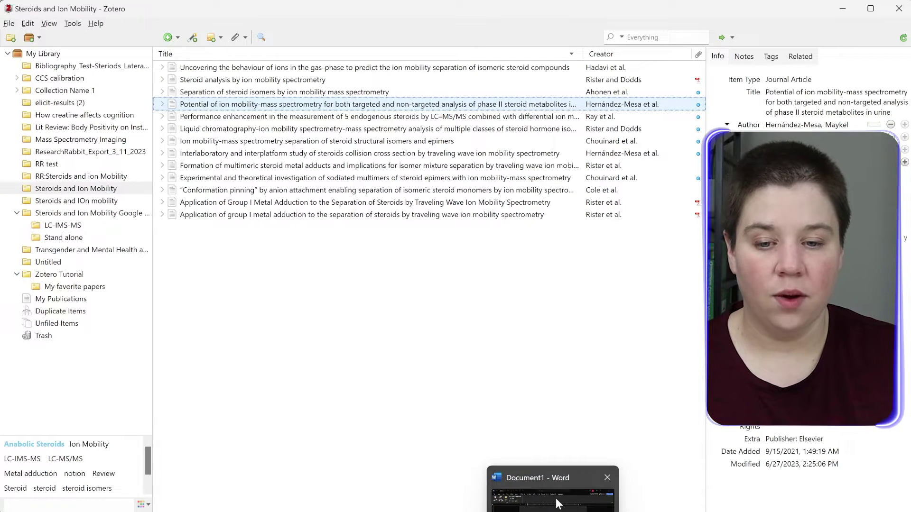
# Switch from the Zotero collection to the blank Word document, Document1
pyautogui.click(559, 506)
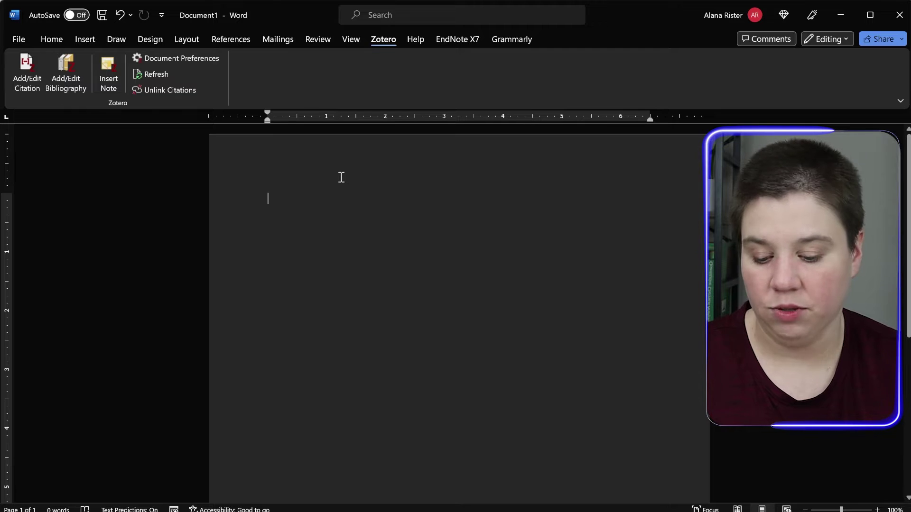
# Type "Steroid analysis is important in the fields of medical diag…" on the blank page
pyautogui.write('Steroid ')
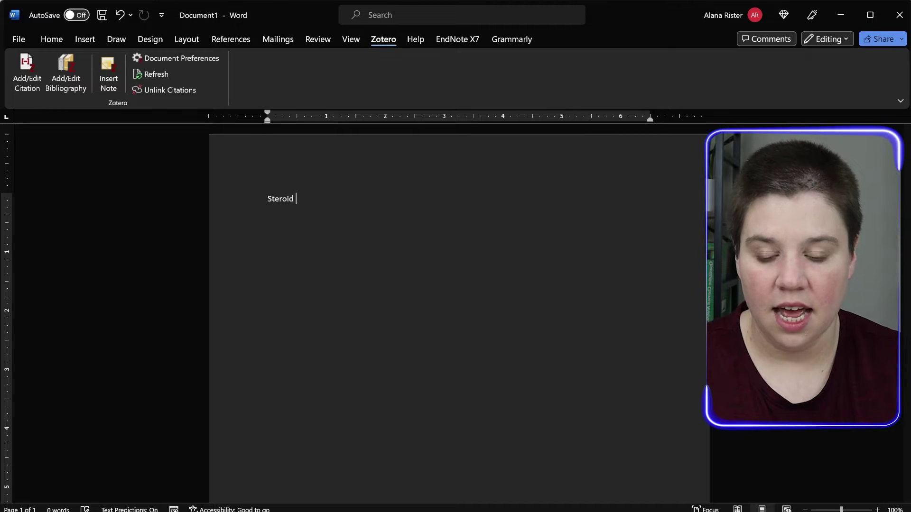
pyautogui.write('analysis is impor')
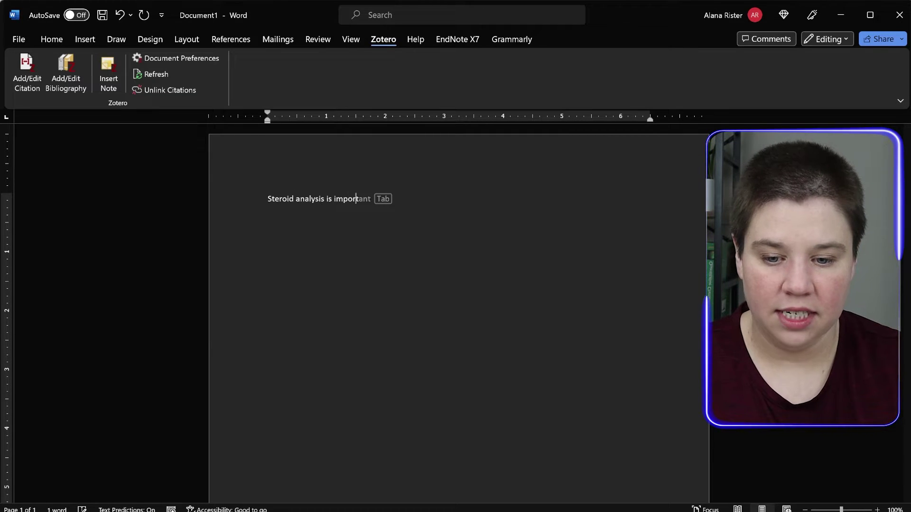
pyautogui.write('tant in the fields o')
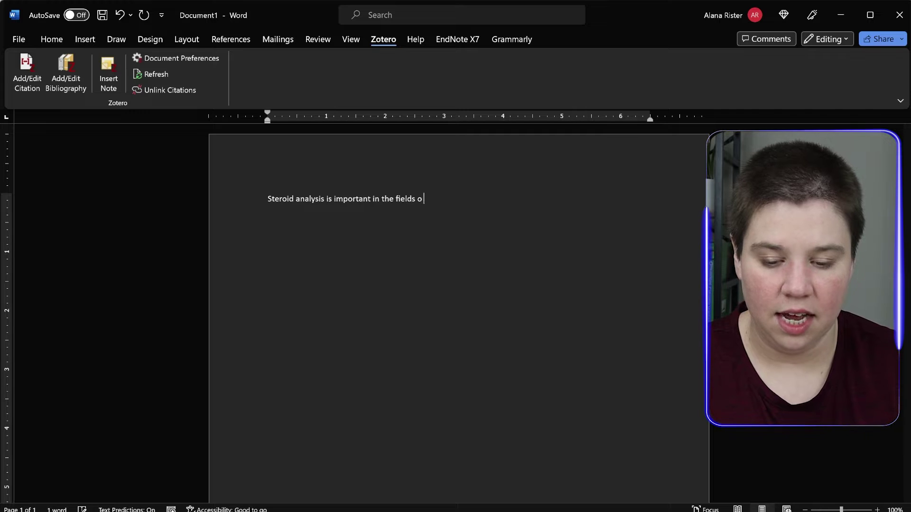
pyautogui.write('f medical diagnosis, environmental testing, and sports performance testing.')
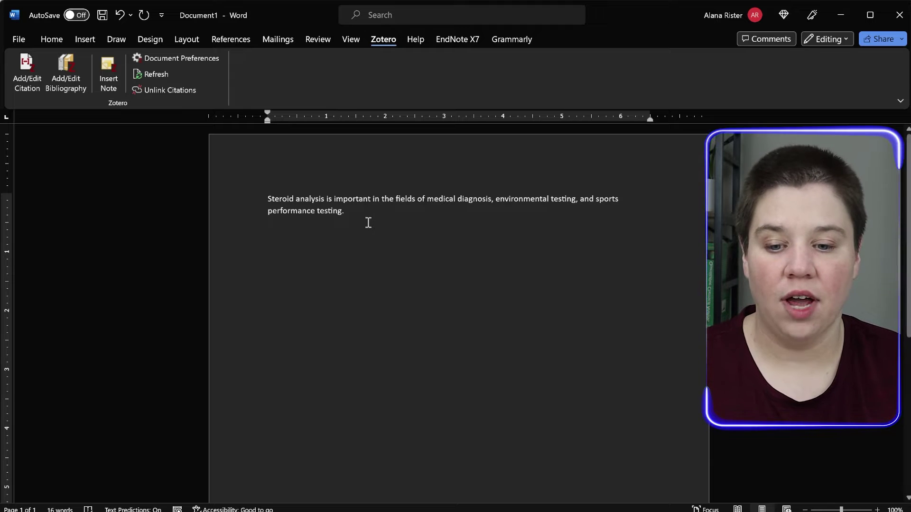
pyautogui.click(342, 211)
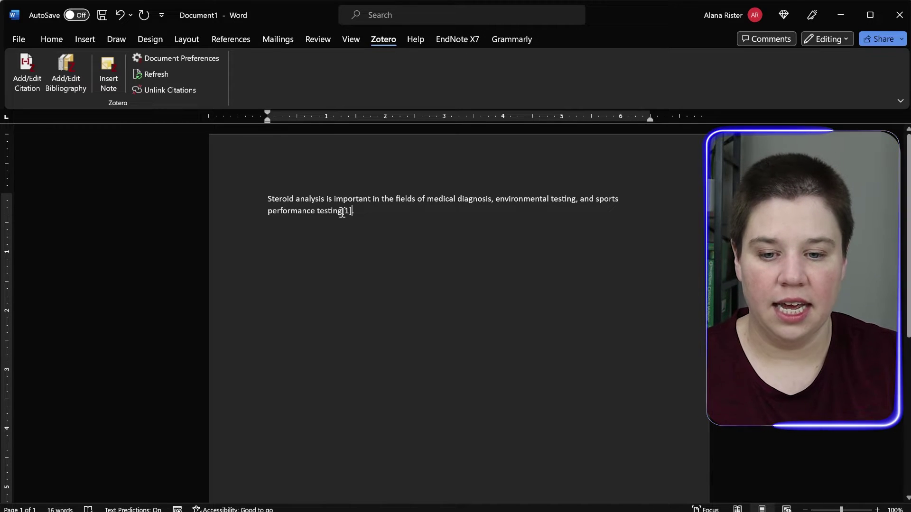
pyautogui.click(389, 211)
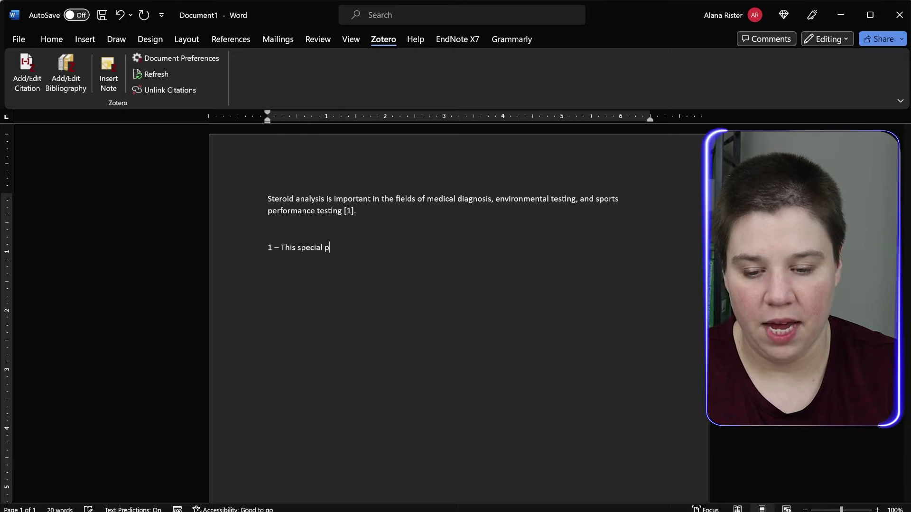
pyautogui.write('aper')
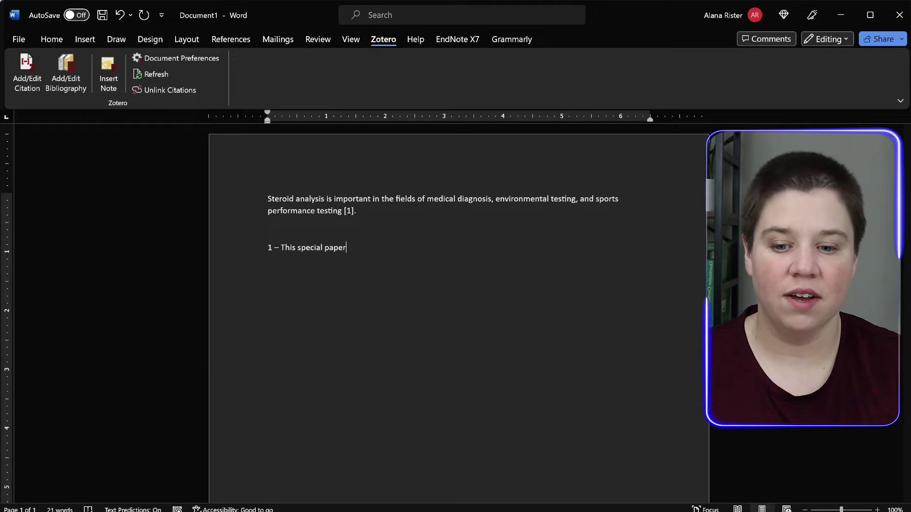
pyautogui.moveTo(356, 256); pyautogui.dragTo(250, 252)
pyautogui.press('BackSpace')
pyautogui.press('BackSpace')
pyautogui.click(355, 212)
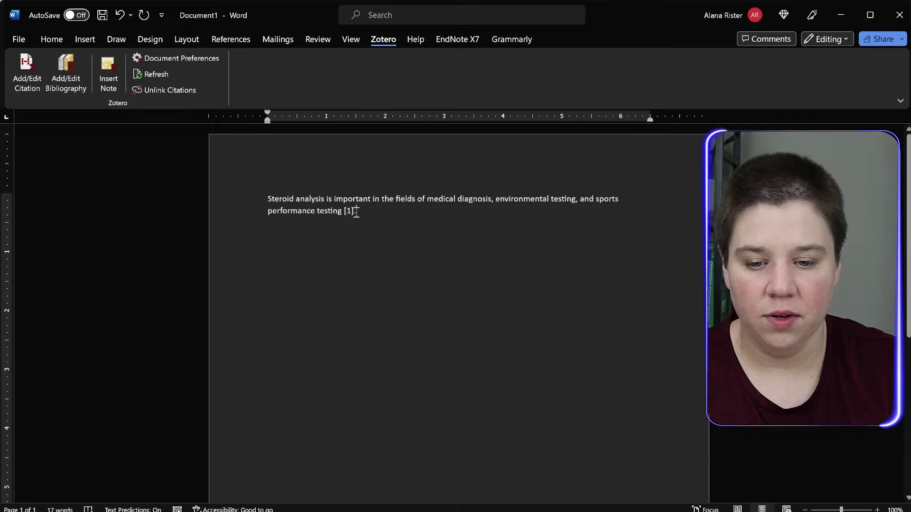
pyautogui.press('BackSpace')
pyautogui.press('BackSpace')
pyautogui.press('BackSpace')
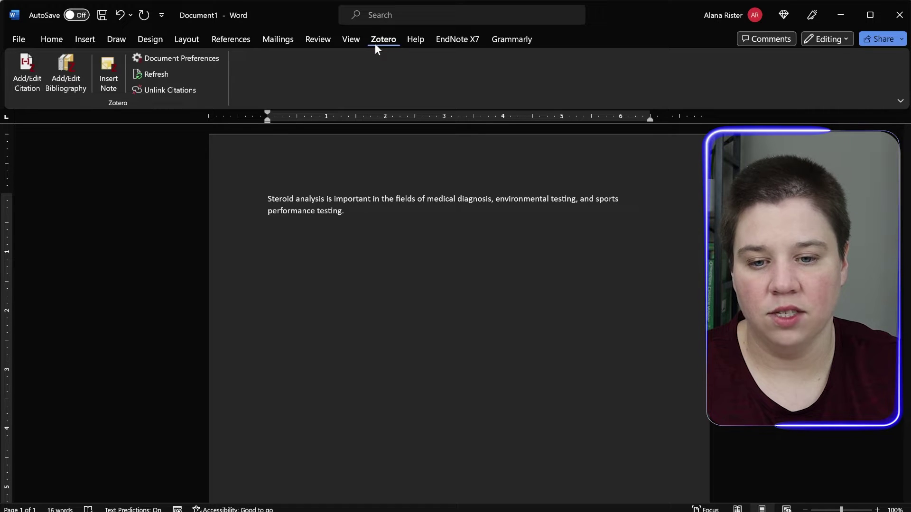
pyautogui.click(23, 74)
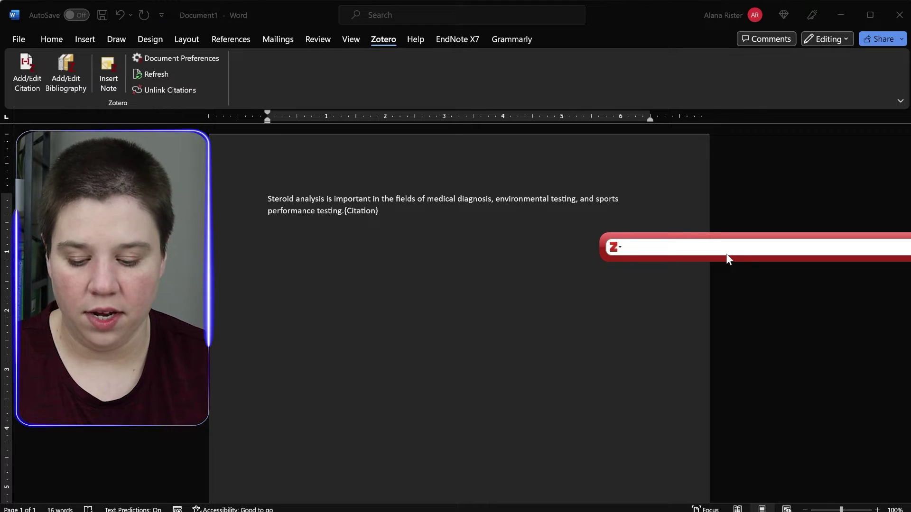
# Cite the medical-diagnosis paper and Rister's ion mobility paper as citations 1,2
pyautogui.write('steroid analysis')
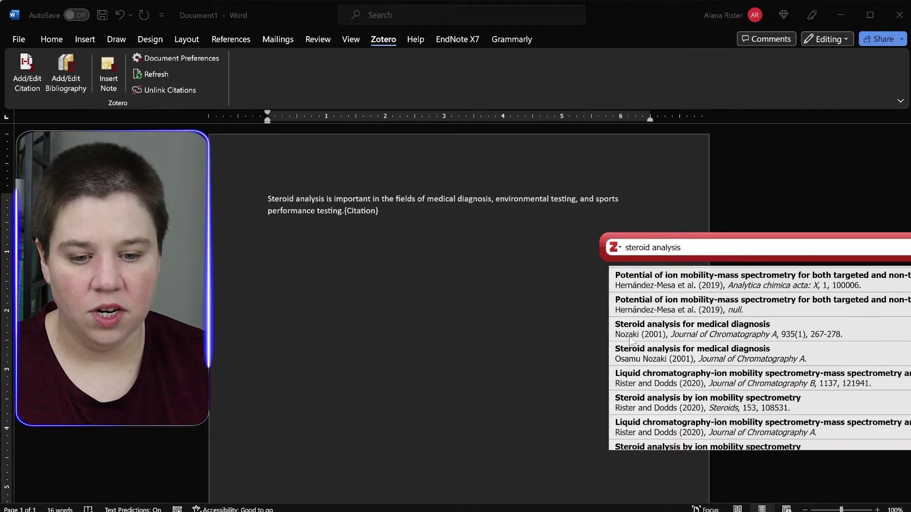
pyautogui.click(688, 331)
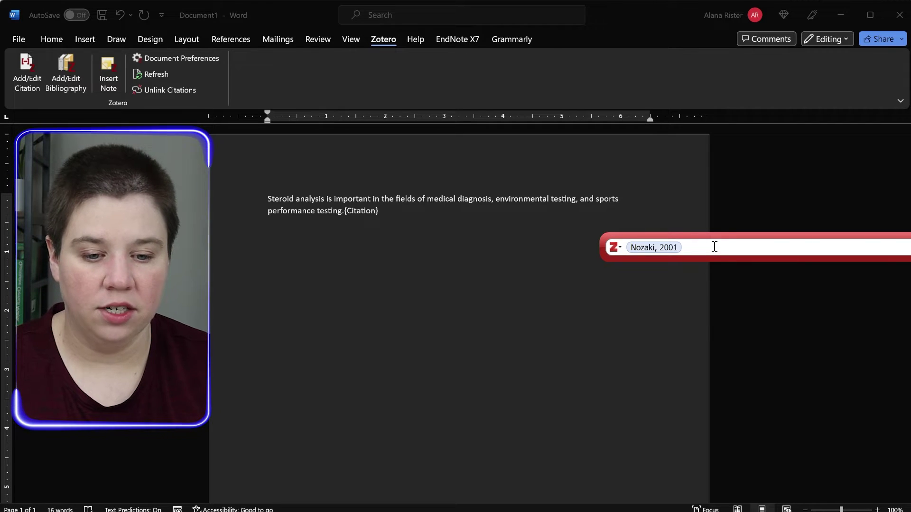
pyautogui.write('Rister')
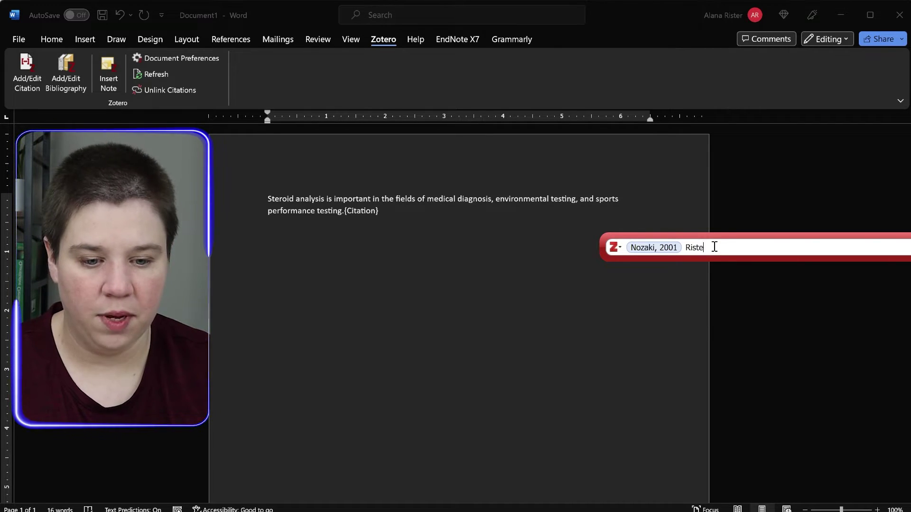
pyautogui.click(646, 317)
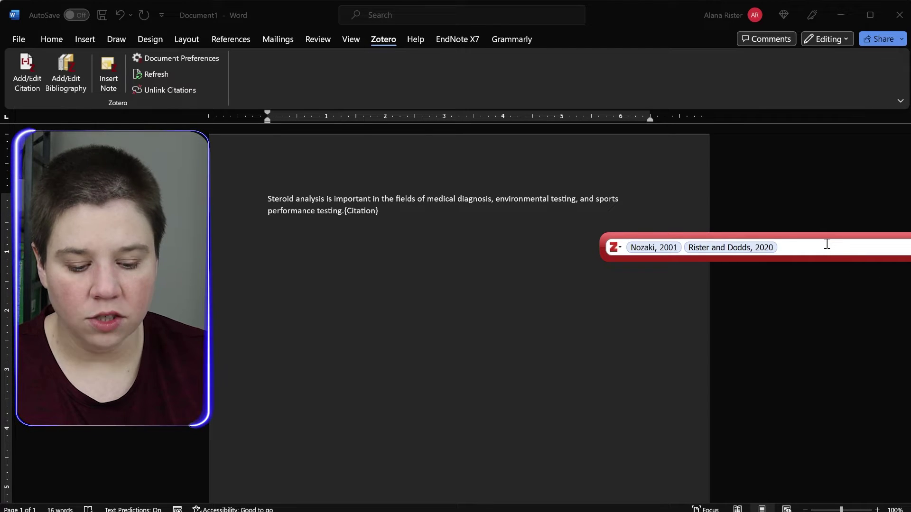
pyautogui.press('Return')
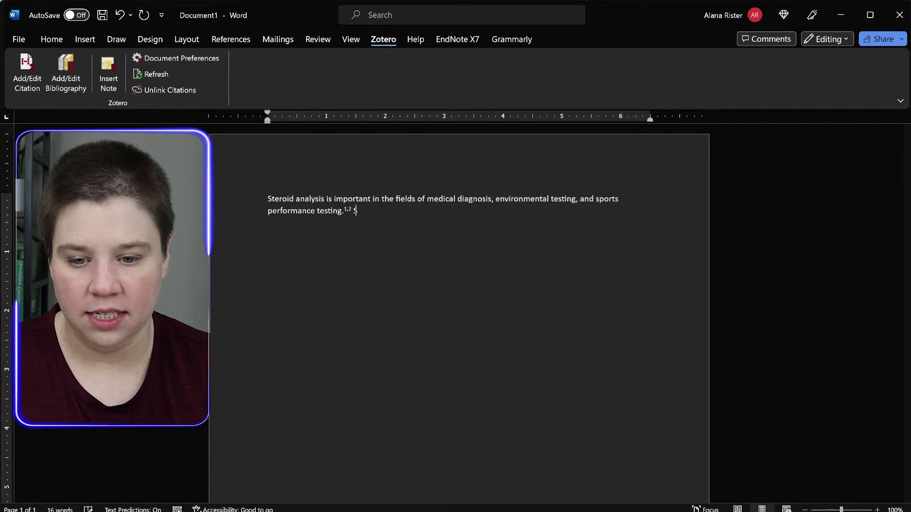
# Add "Steroids are all derivates of cholesterol." with citation 3 (2013 paper), then select it
pyautogui.write('Steroids are all derivates of cholesterol.')
pyautogui.hotkey('ctrl', 'alt', 'c')
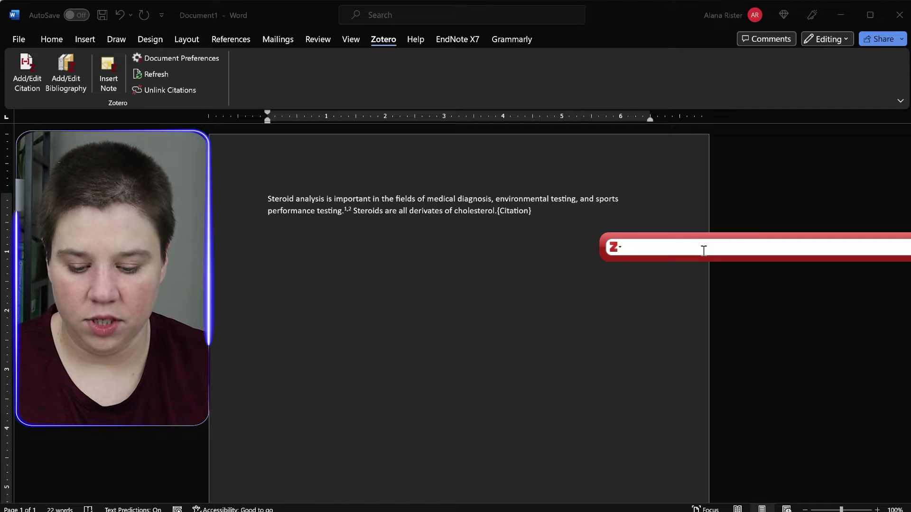
pyautogui.write('steroid')
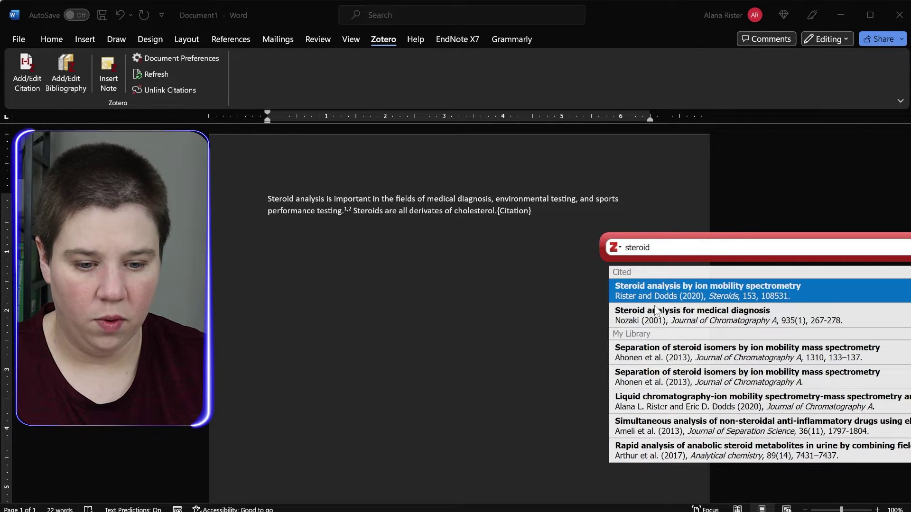
pyautogui.scroll(-3, 644, 357)
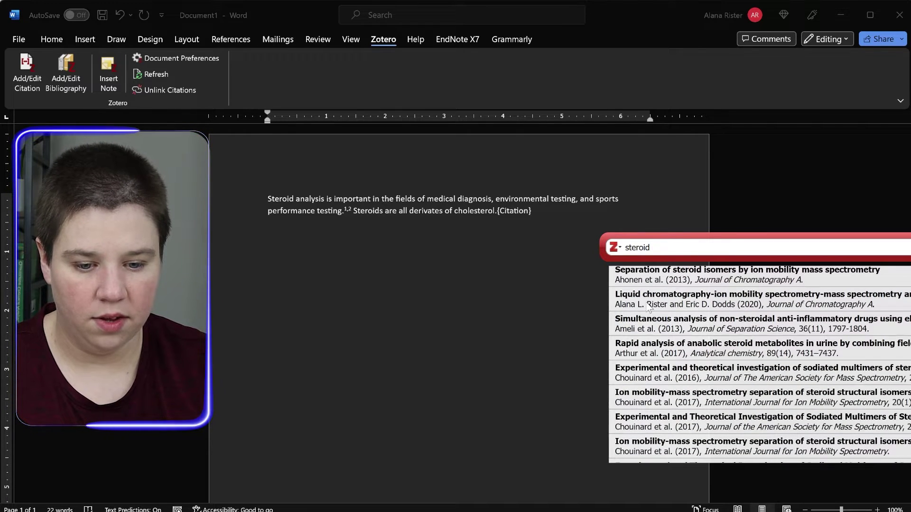
pyautogui.click(648, 328)
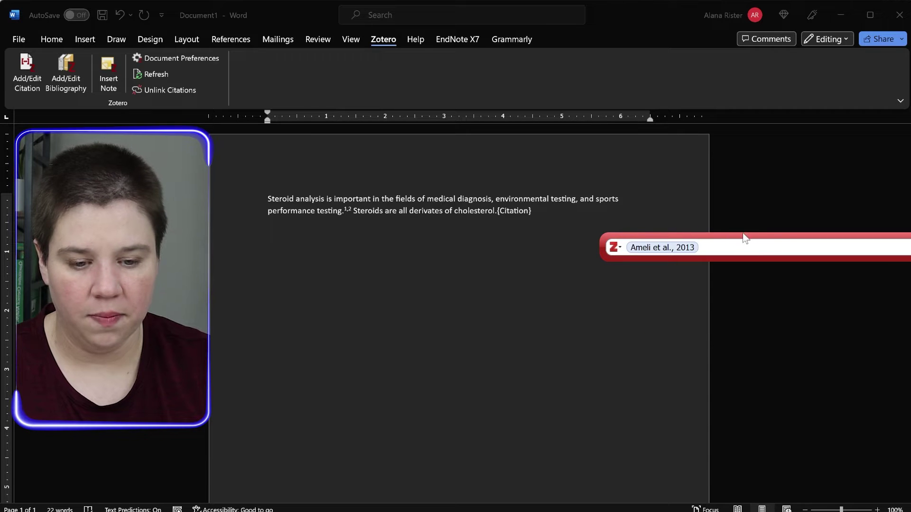
pyautogui.press('Return')
pyautogui.moveTo(503, 212); pyautogui.dragTo(374, 215)
pyautogui.hotkey('ctrl', 'c')
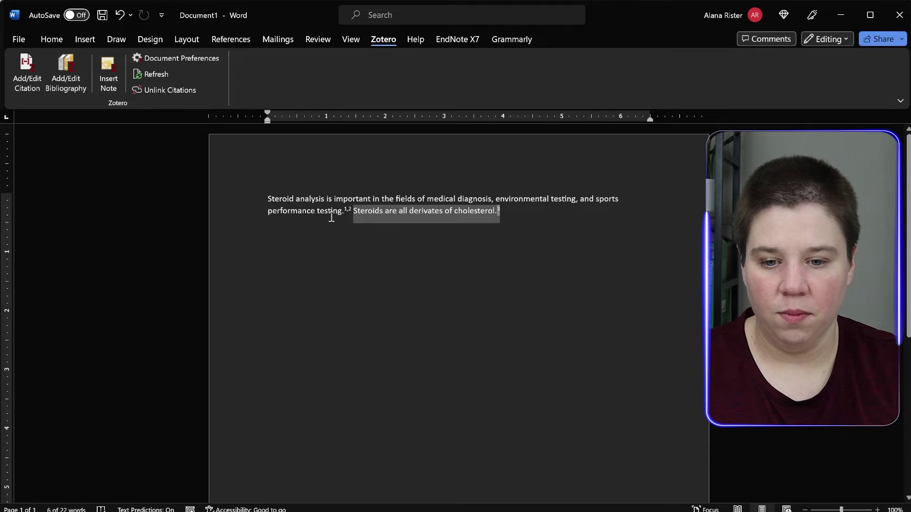
# Move the cholesterol sentence to the paragraph start and refresh Zotero so citations read 1 and 2,3
pyautogui.press('BackSpace')
pyautogui.click(268, 199)
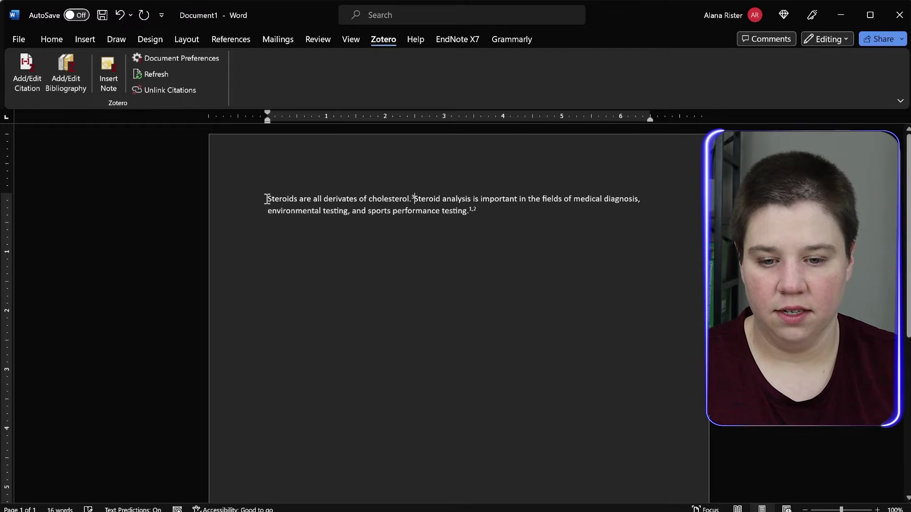
pyautogui.hotkey('ctrl', 'v')
pyautogui.click(281, 211)
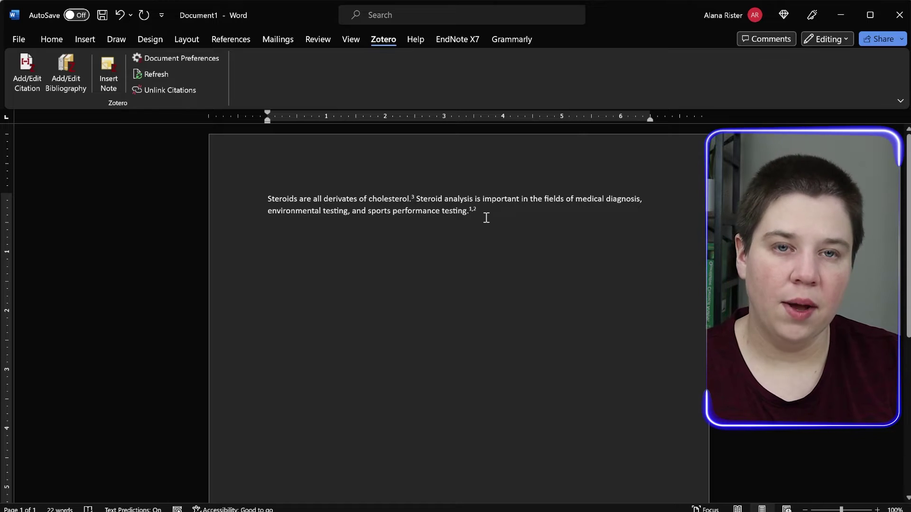
pyautogui.click(150, 76)
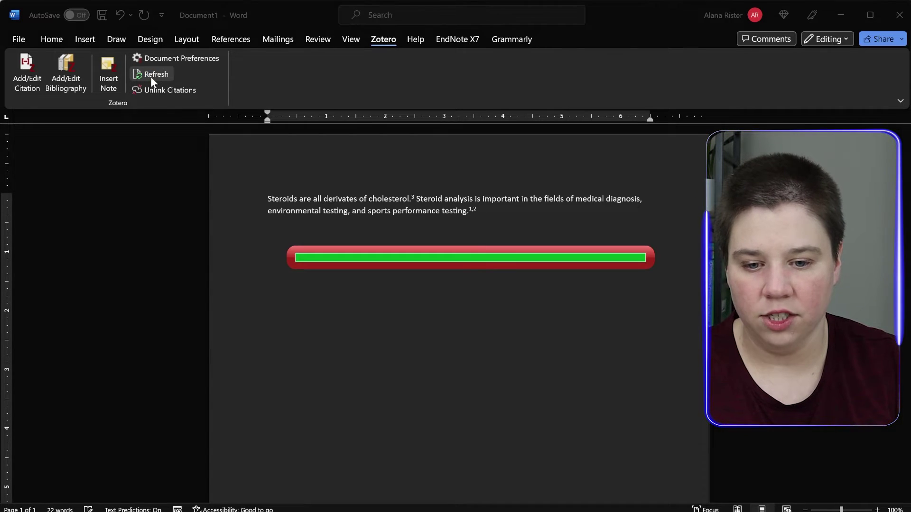
pyautogui.click(498, 216)
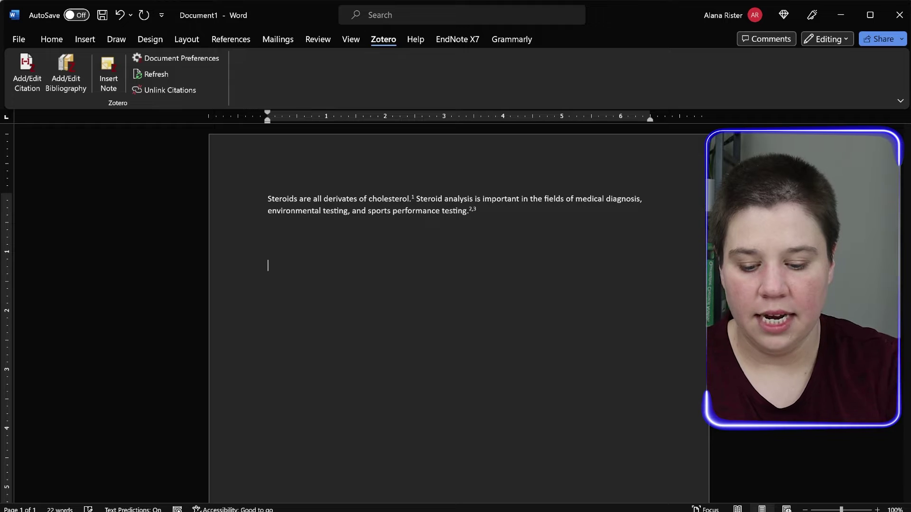
# Finish the "Bibliography:" heading, insert the Zotero bibliography below it, and open Document Preferences
pyautogui.write('graphy:')
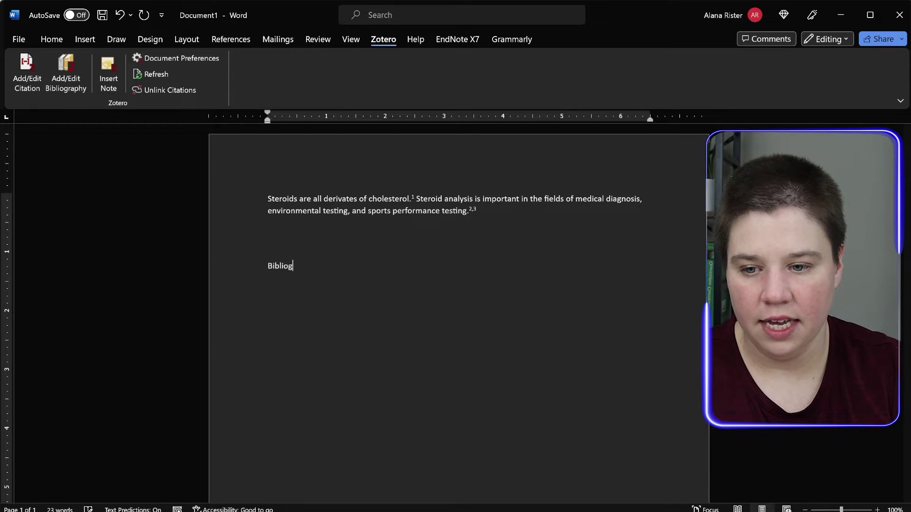
pyautogui.press('Return')
pyautogui.click(70, 86)
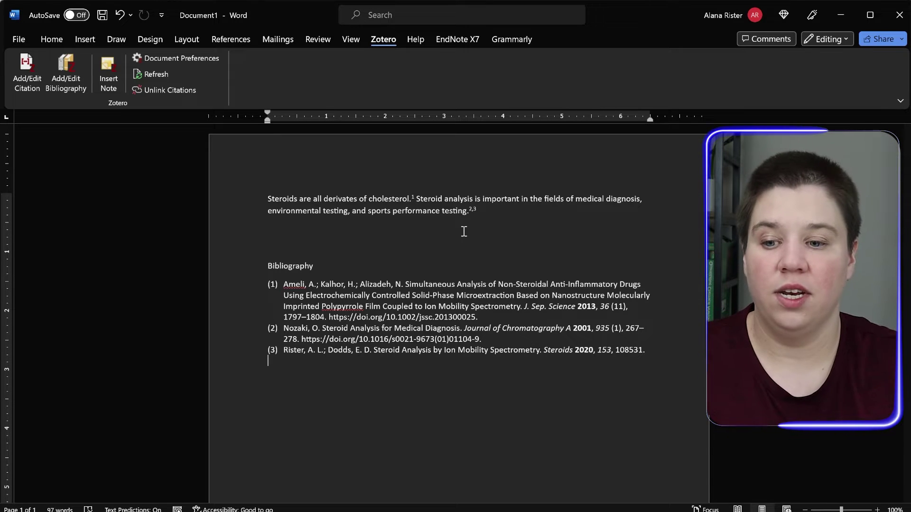
pyautogui.click(191, 60)
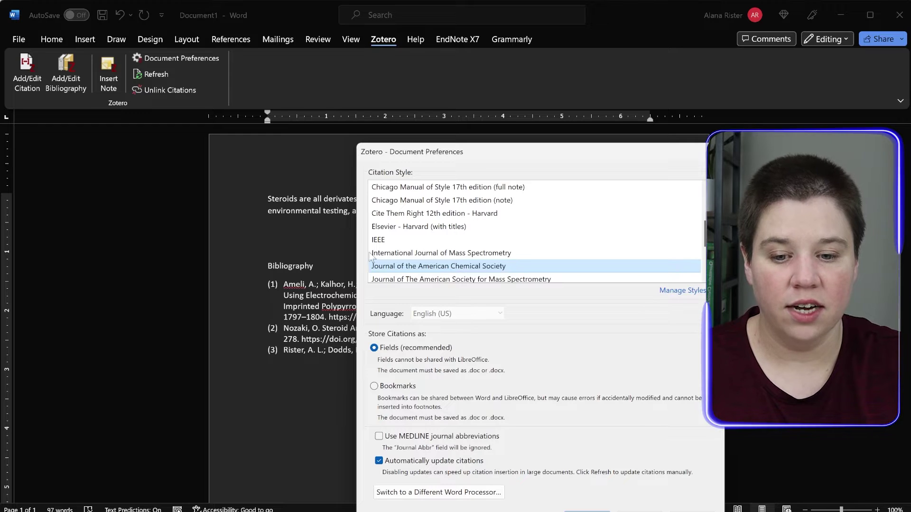
# Change the citation style to Journal of The American Society for Mass Spectrometry
pyautogui.scroll(-1, 411, 269)
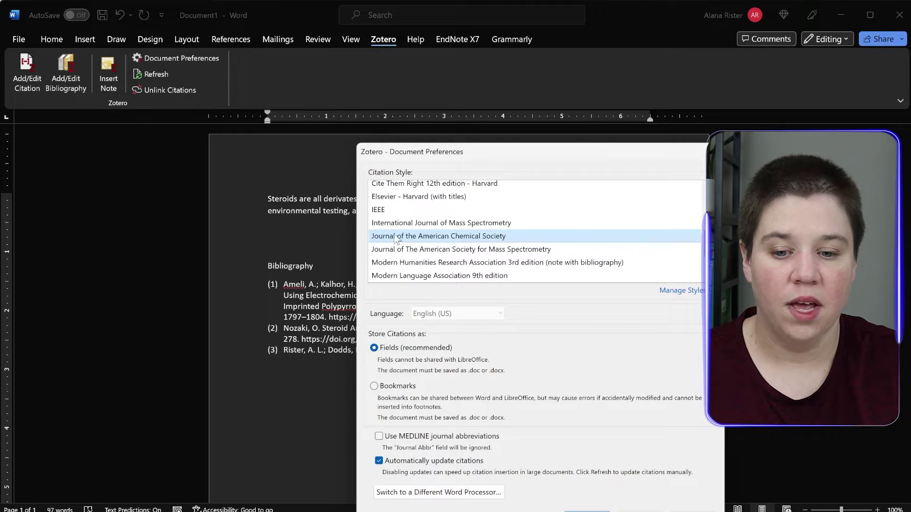
pyautogui.click(478, 251)
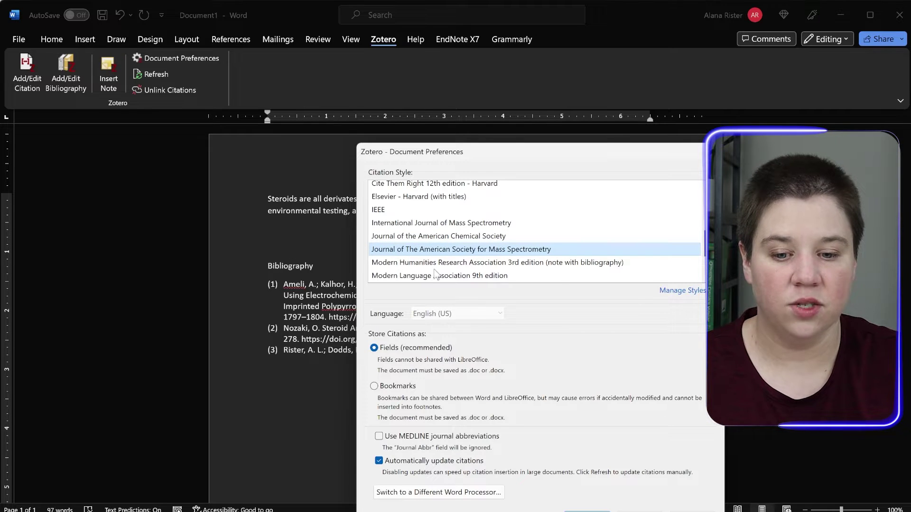
pyautogui.press('Return')
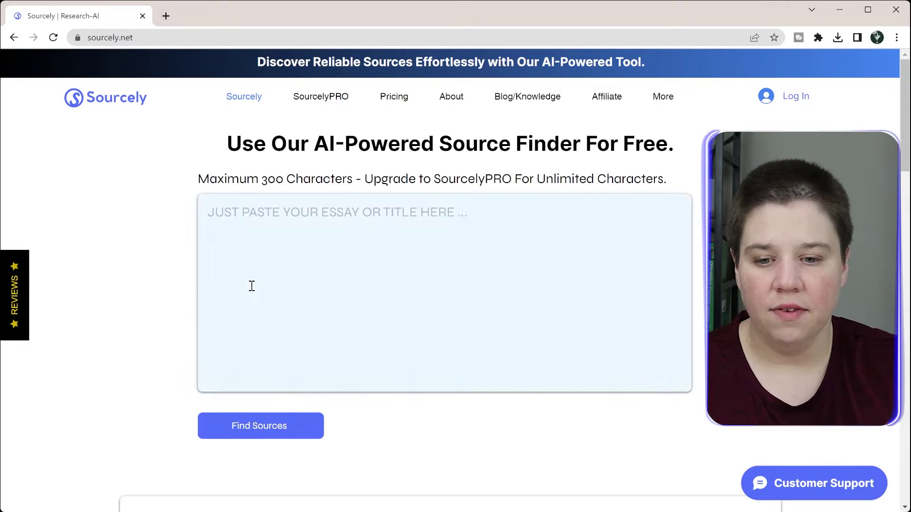
# Paste "Steroids are all derivates of cholesterol." into Sourcely and find sources
pyautogui.click(251, 286)
pyautogui.write('Steroids are all derivates of cholesterol.')
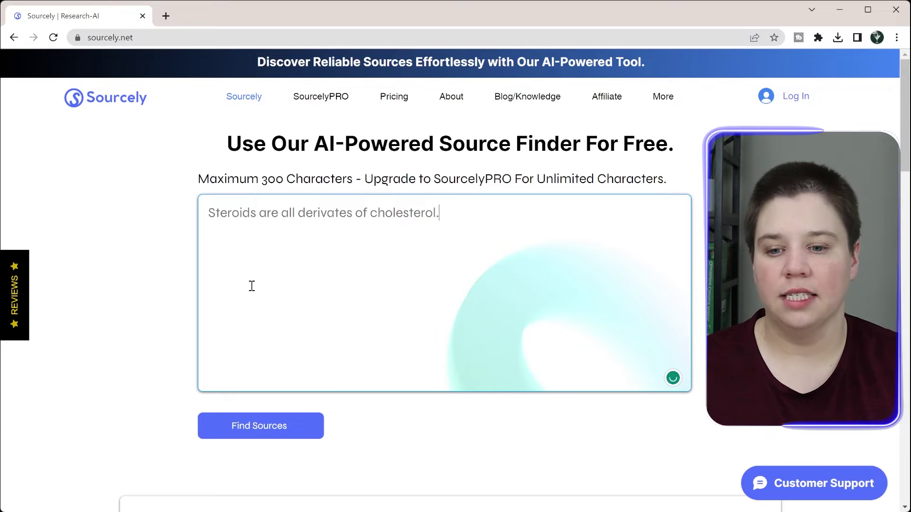
pyautogui.click(256, 422)
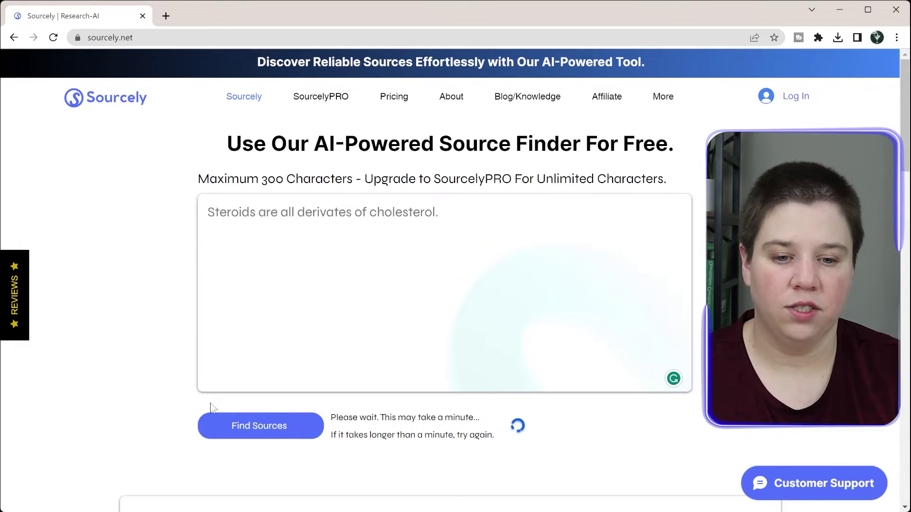
# Look through the results and select the title "The Biology of Cholesterol and Related Steroids"
pyautogui.scroll(-2, 116, 366)
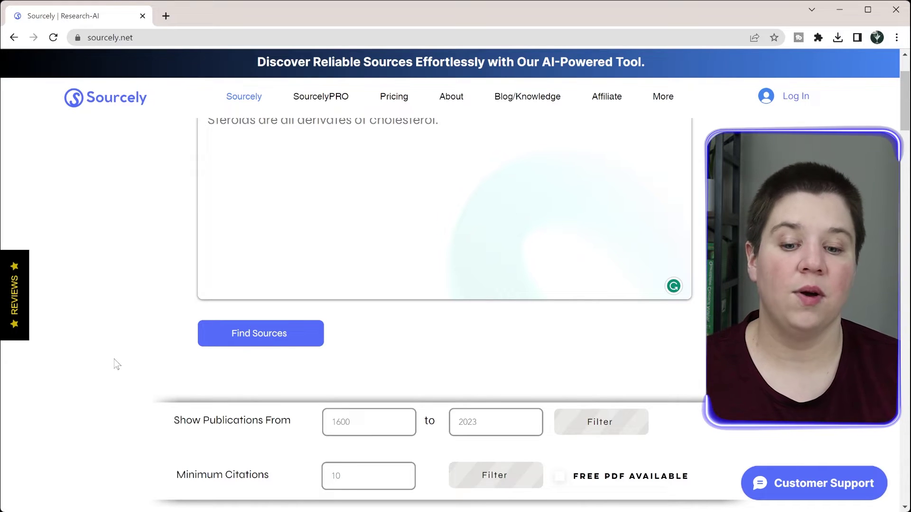
pyautogui.scroll(-15, 115, 366)
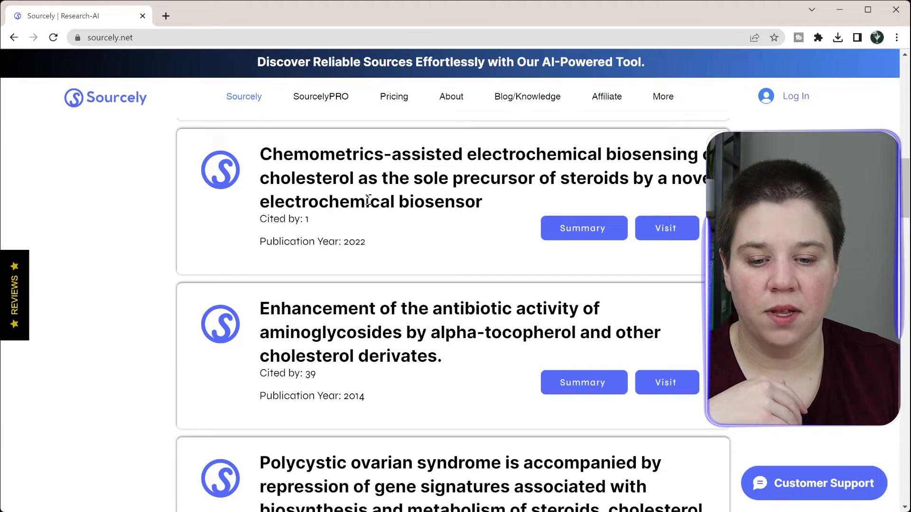
pyautogui.scroll(-2, 368, 200)
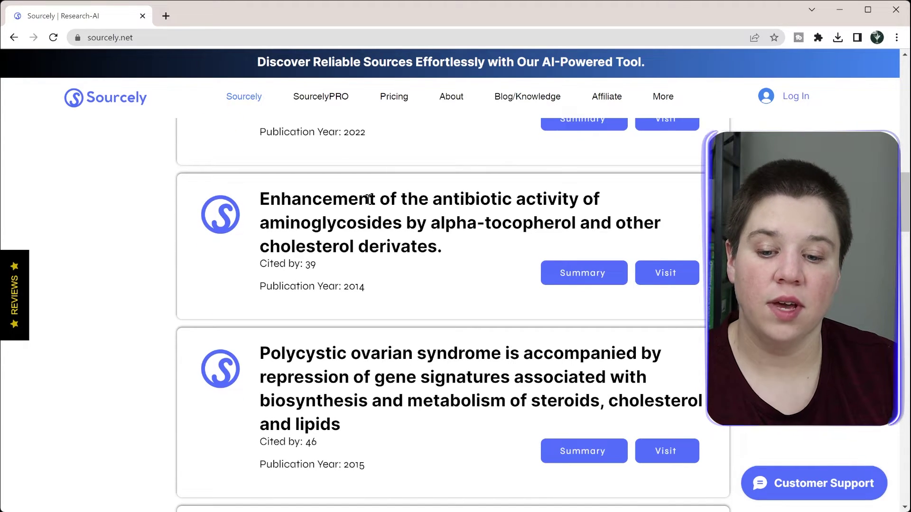
pyautogui.scroll(-9, 368, 200)
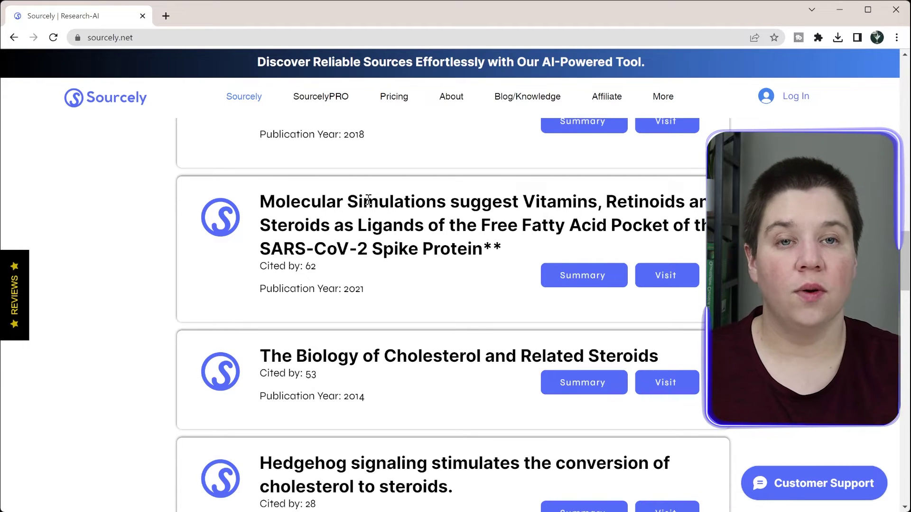
pyautogui.scroll(20, 369, 200)
pyautogui.scroll(-7, 368, 199)
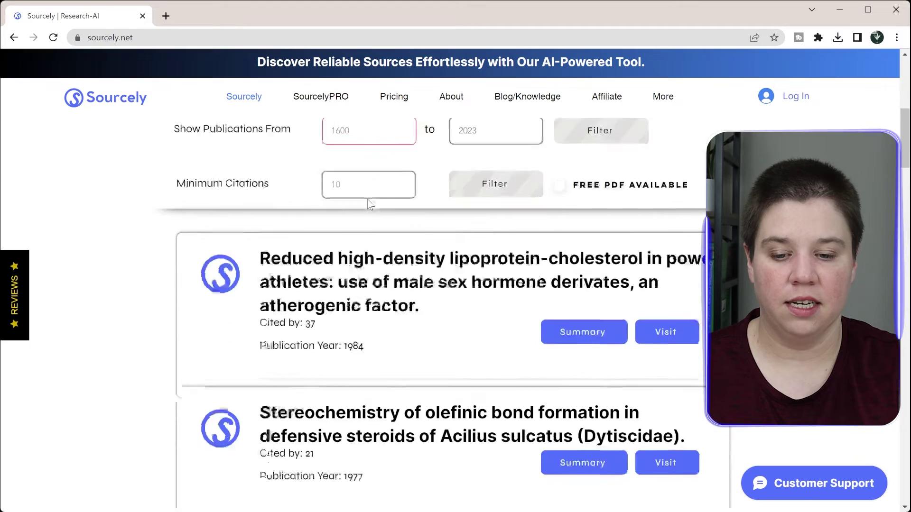
pyautogui.scroll(-10, 369, 200)
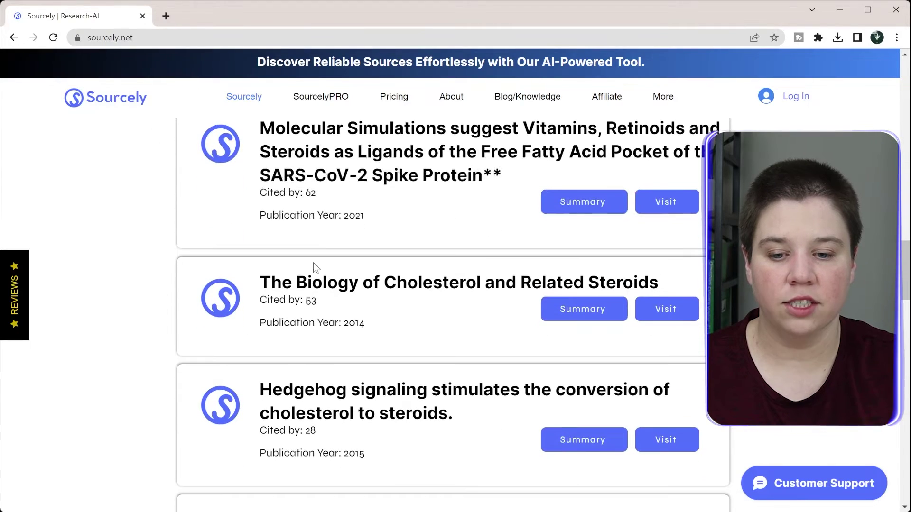
pyautogui.tripleClick(654, 283)
pyautogui.hotkey('ctrl', 'c')
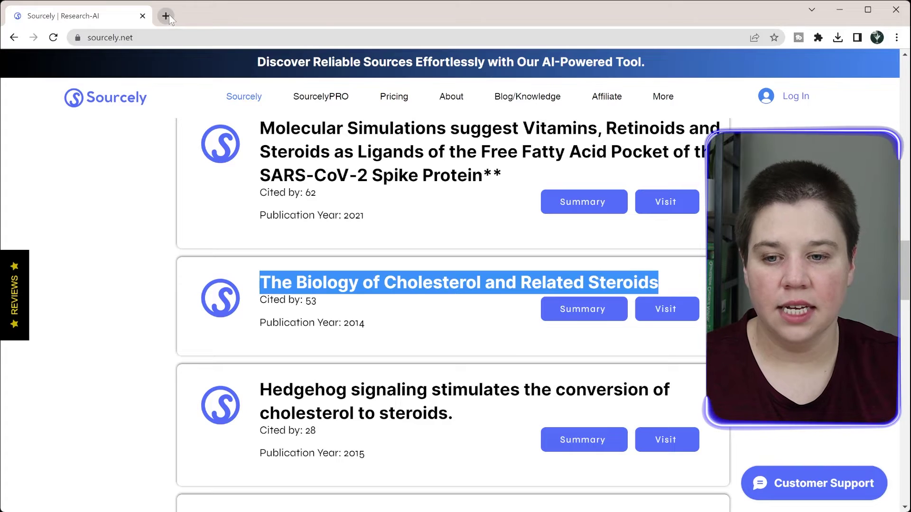
# Search Google Scholar for "The Biology of Cholesterol and Related Steroids", then return to Sourcely
pyautogui.click(166, 16)
pyautogui.write('scholar.google.com')
pyautogui.press('Return')
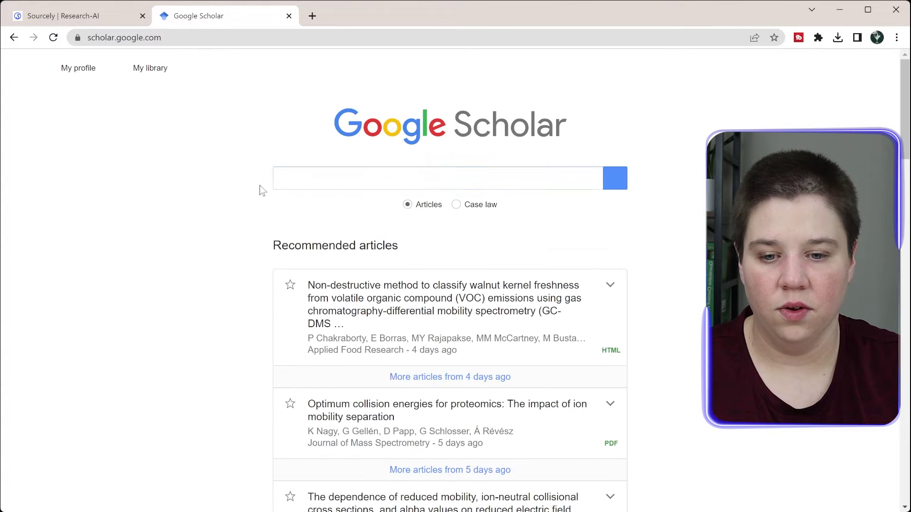
pyautogui.click(319, 177)
pyautogui.hotkey('ctrl', 'v')
pyautogui.press('Return')
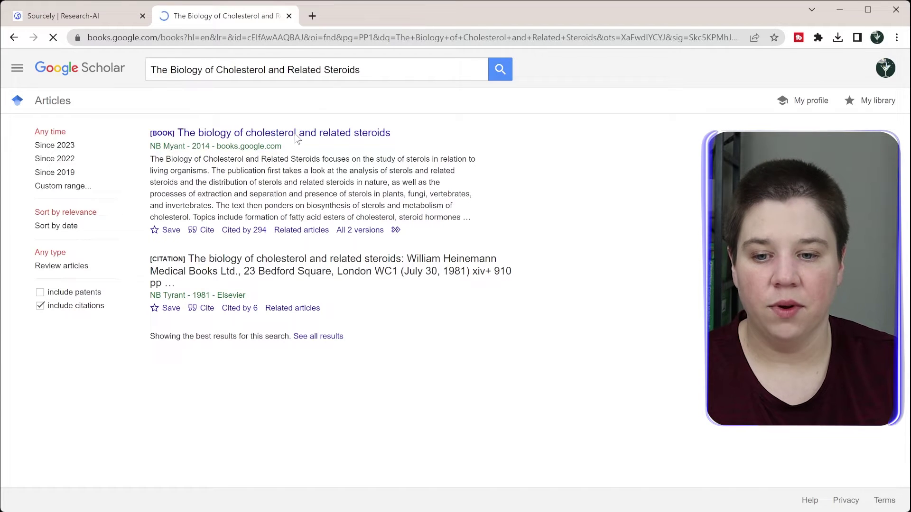
pyautogui.scroll(-15, 372, 410)
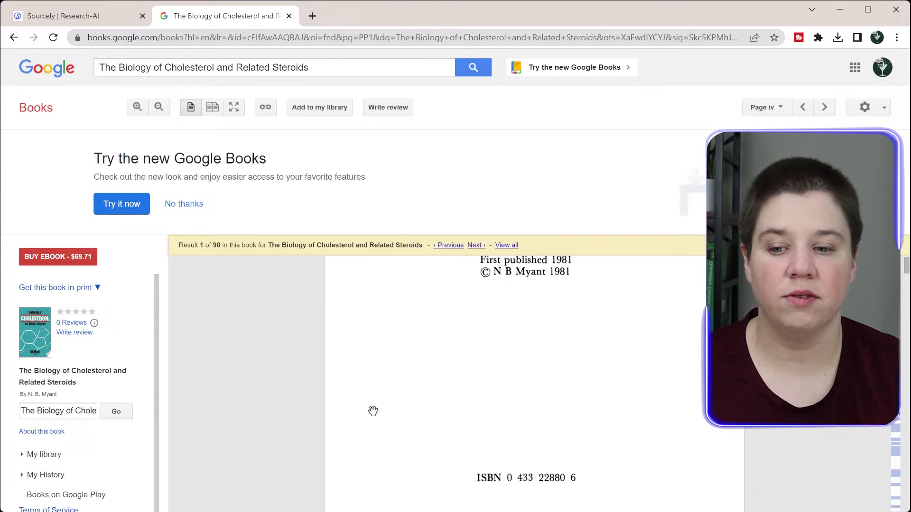
pyautogui.click(59, 15)
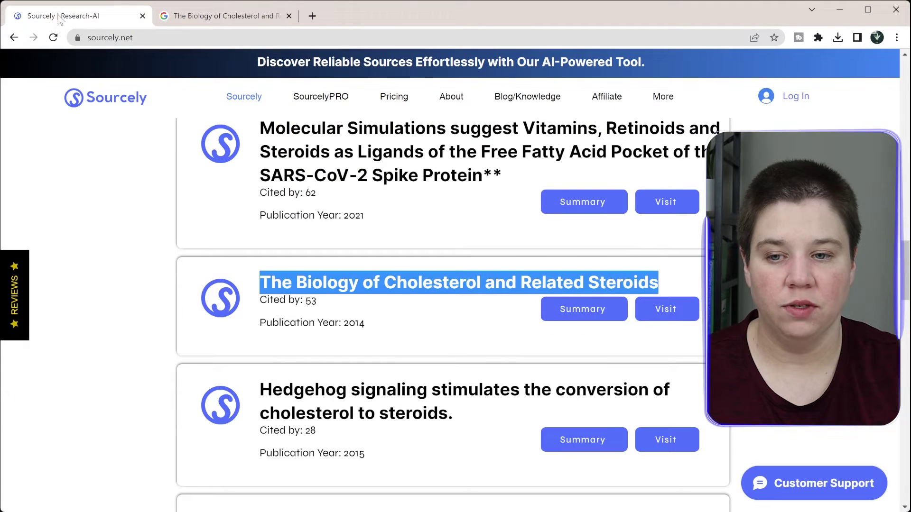
pyautogui.scroll(-6, 336, 232)
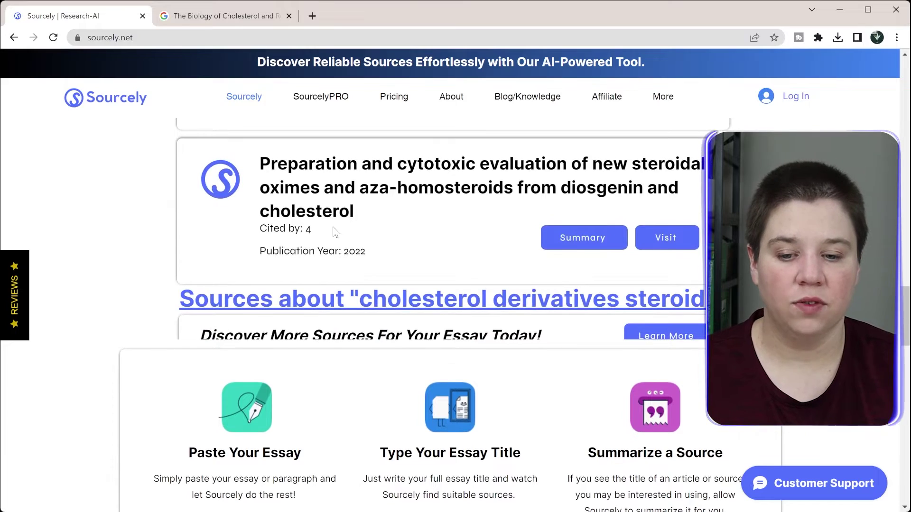
pyautogui.scroll(10, 335, 231)
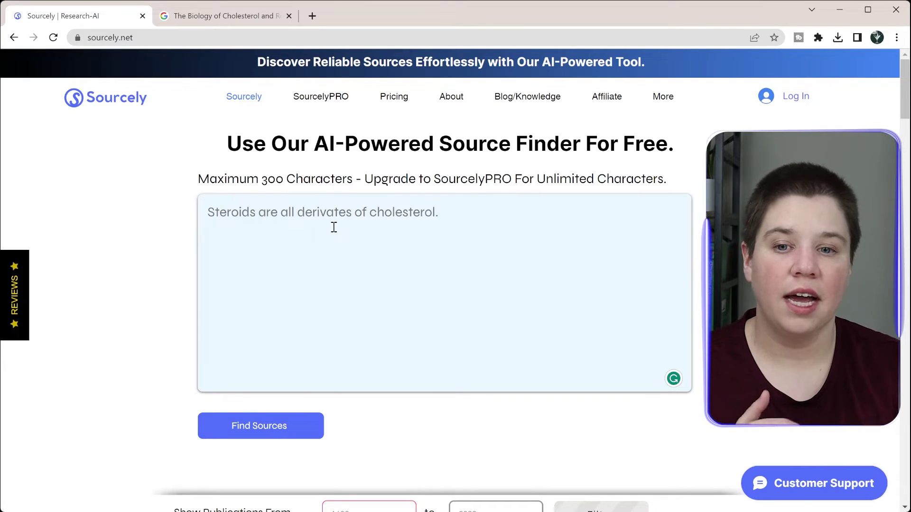
pyautogui.click(312, 16)
pyautogui.write('perp')
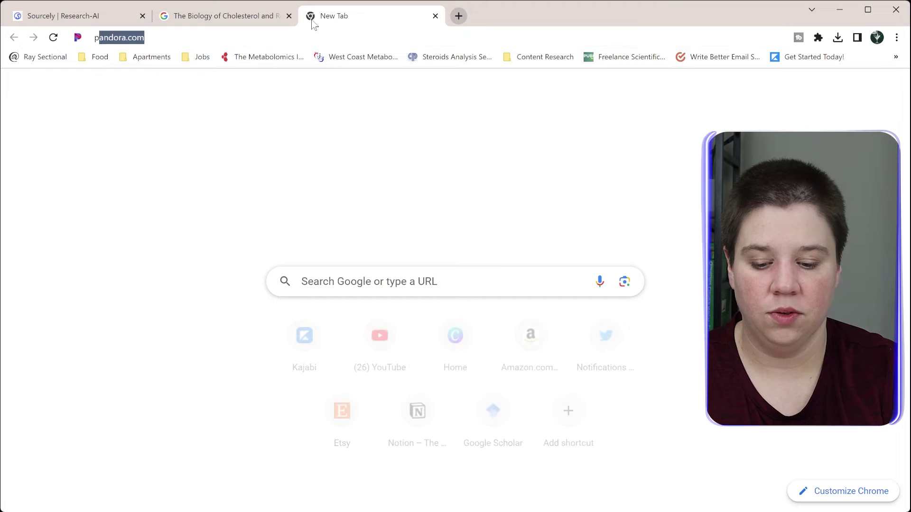
# Ask Perplexity, with Academic focus, about "Steroids are all derivates of cholesterol."
pyautogui.press('Return')
pyautogui.click(324, 266)
pyautogui.click(464, 304)
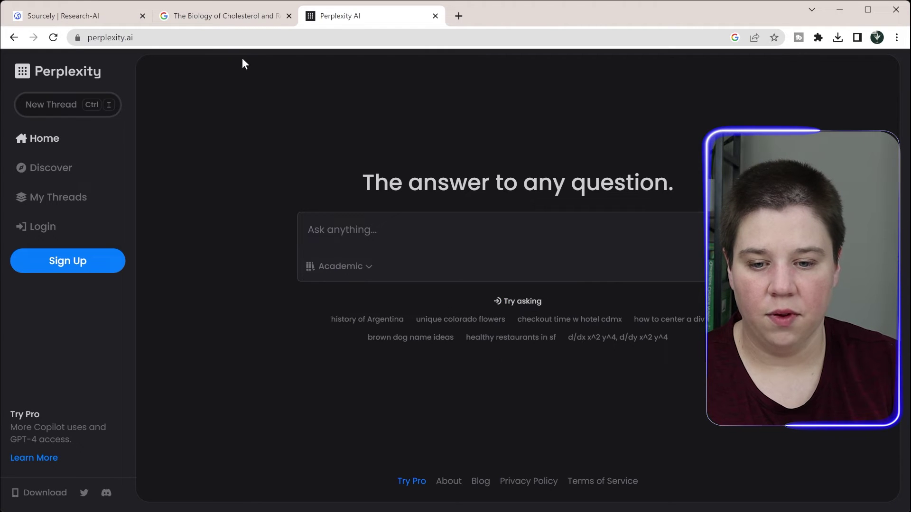
pyautogui.click(350, 229)
pyautogui.hotkey('ctrl', 'v')
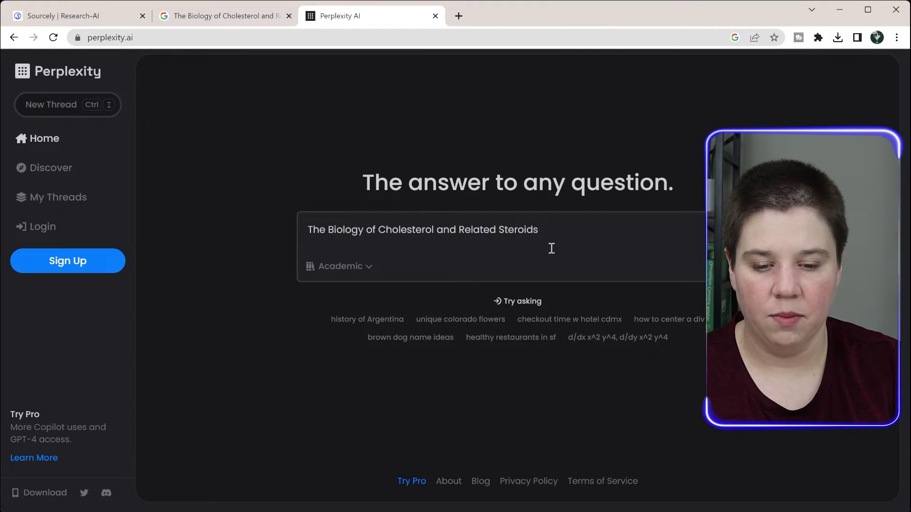
pyautogui.press('Return')
pyautogui.write('Steroids are all derivates of cholesterol.')
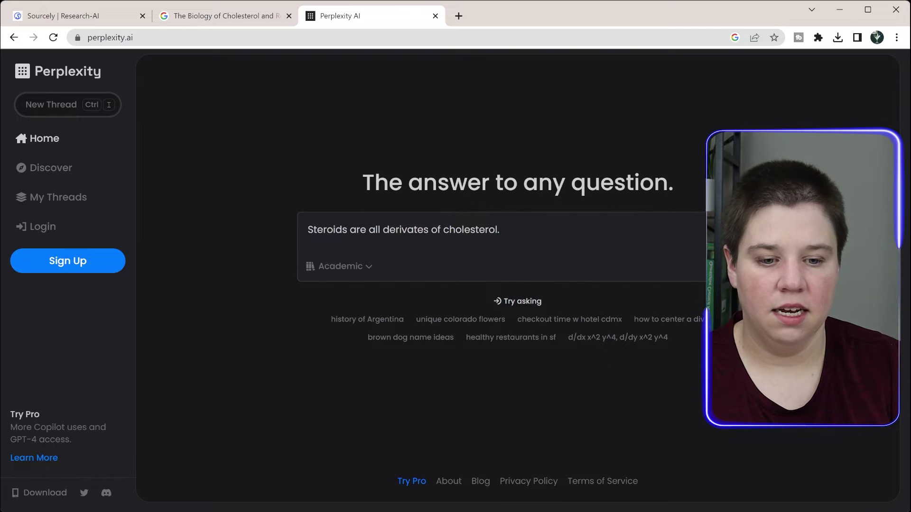
pyautogui.press('Return')
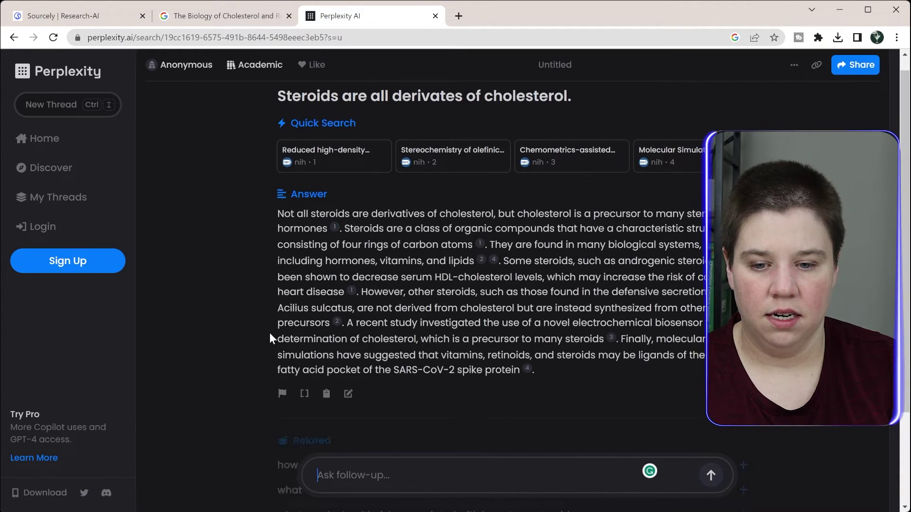
# Open the answer's first cited PubMed source, then return to the Sourcely results
pyautogui.click(333, 229)
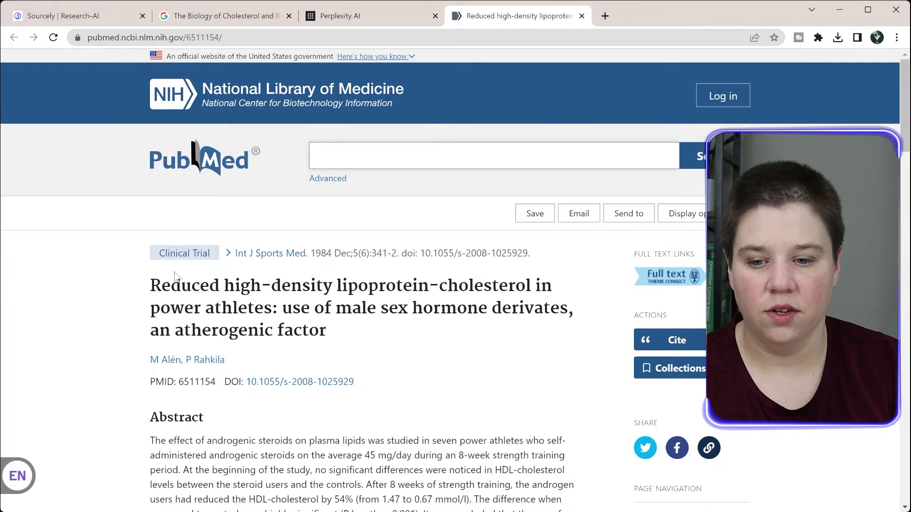
pyautogui.click(95, 18)
pyautogui.scroll(-5, 349, 352)
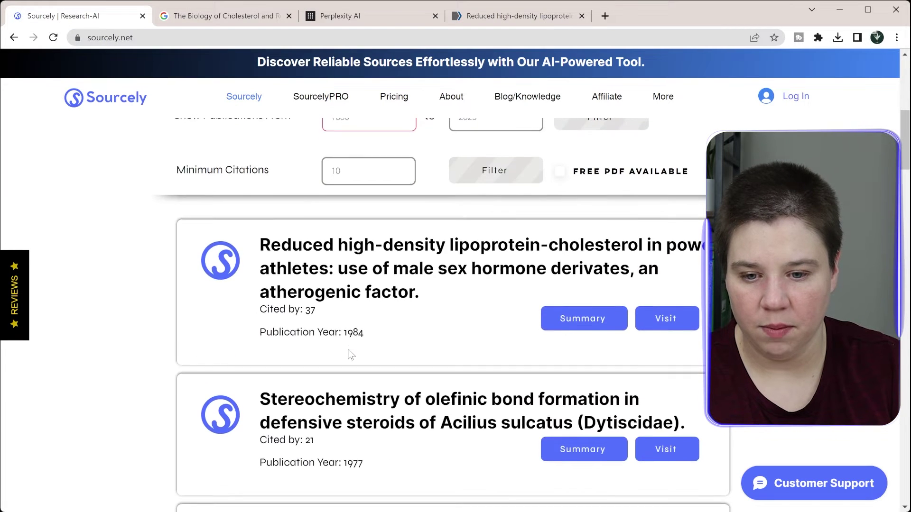